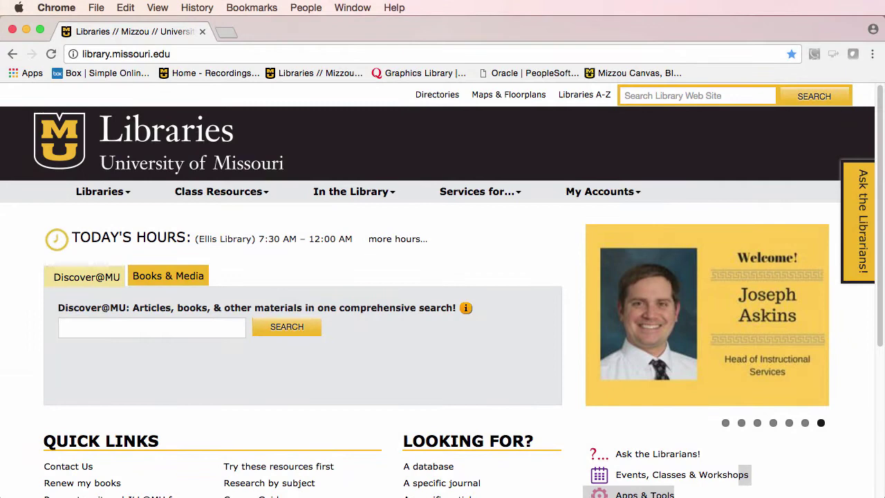
# - Go to zotero.org from Chrome's address bar
pyautogui.click(407, 60)
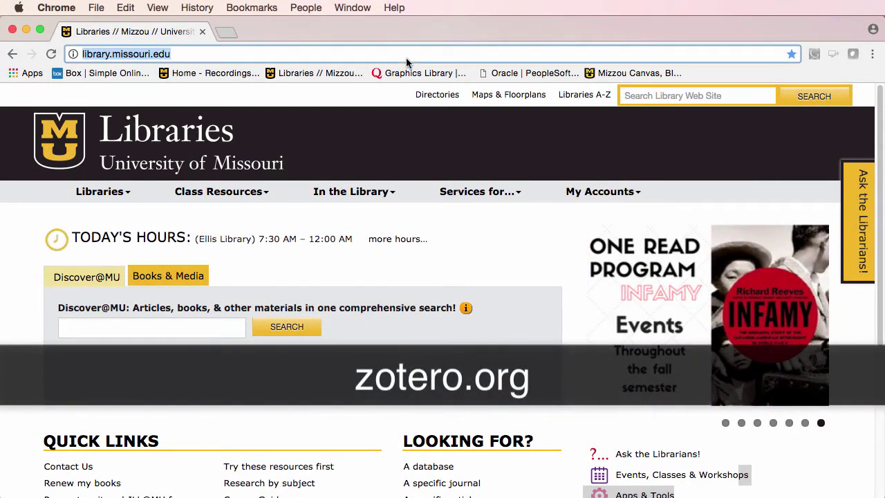
pyautogui.write('zotero.org')
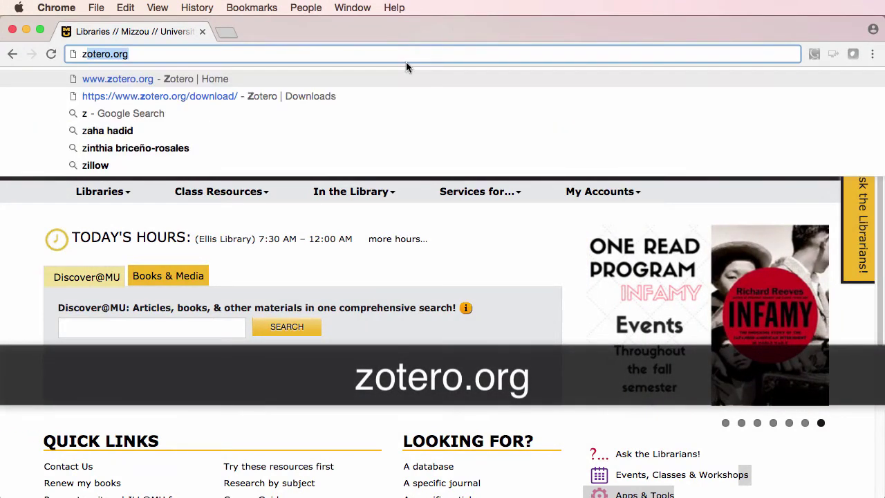
pyautogui.press('Return')
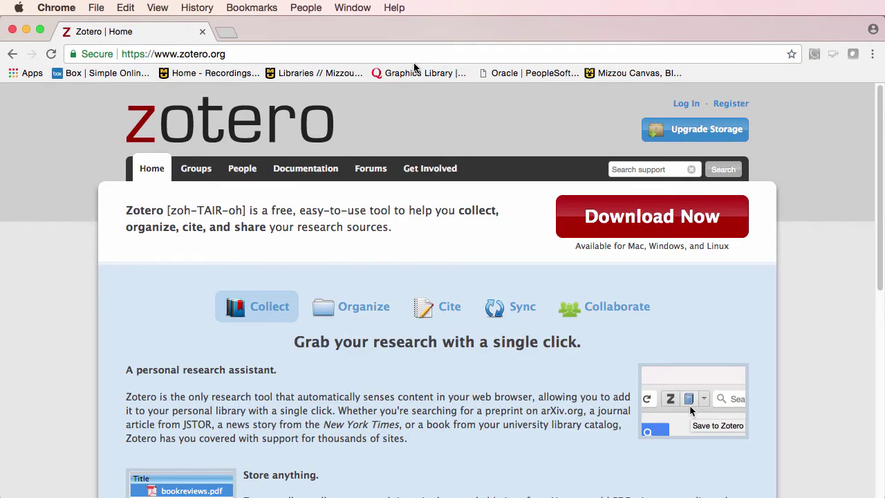
# - Open the Zotero Downloads page and start the Zotero 5.0 for Mac download
pyautogui.click(612, 216)
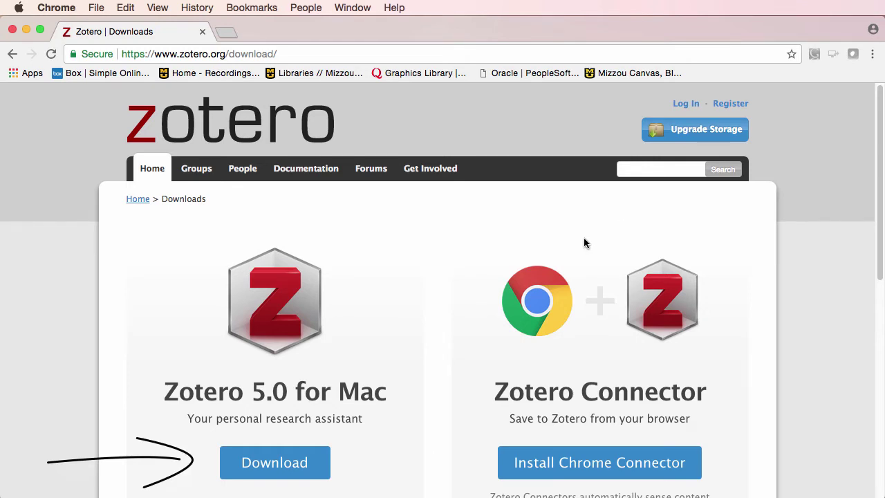
pyautogui.click(261, 466)
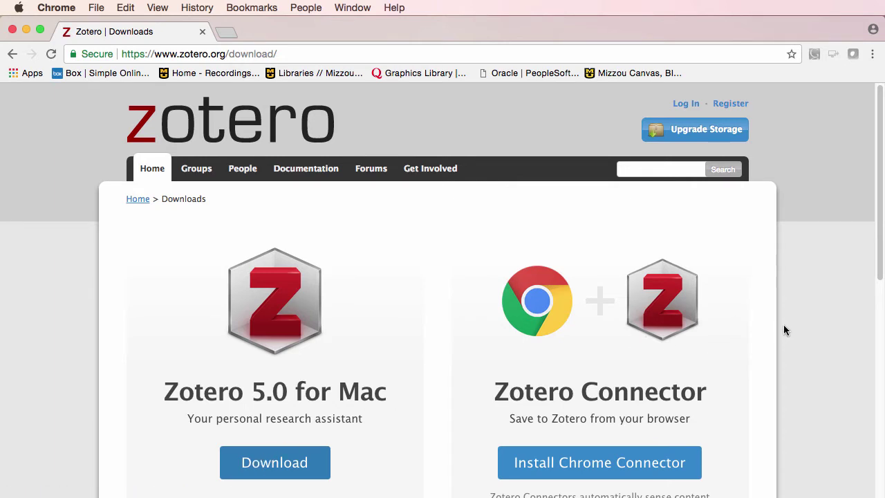
# - Show Zotero connectors for other browsers and review the Firefox, Safari and Opera options
pyautogui.scroll(-3, 784, 330)
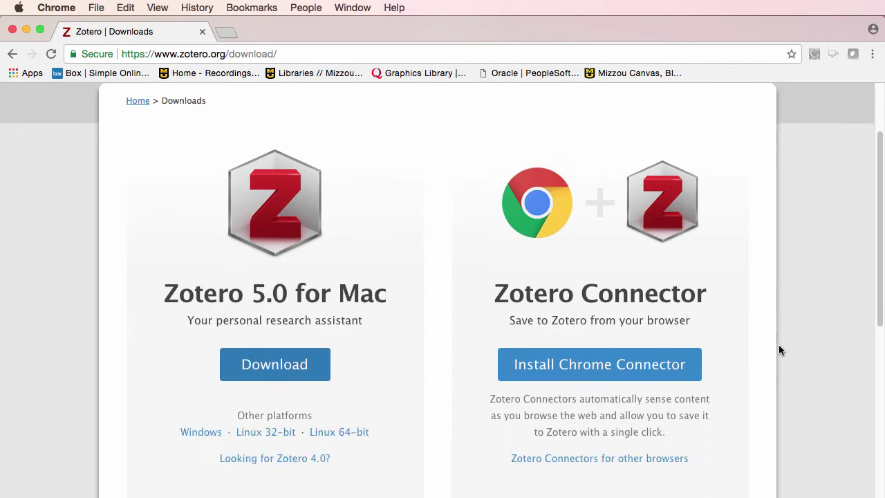
pyautogui.click(647, 413)
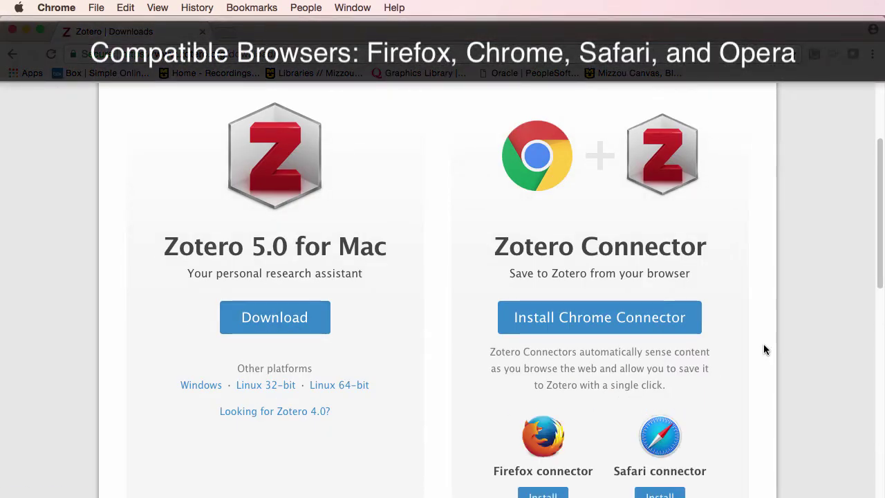
pyautogui.scroll(-2, 764, 344)
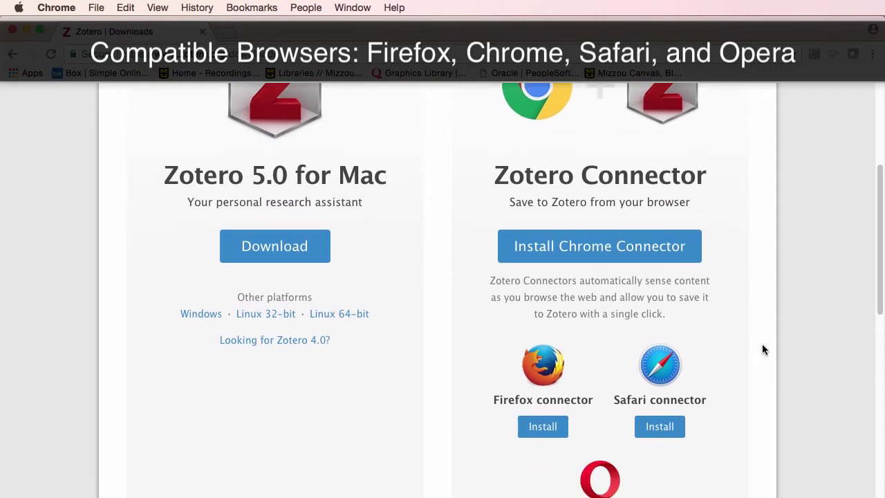
pyautogui.scroll(-3, 763, 350)
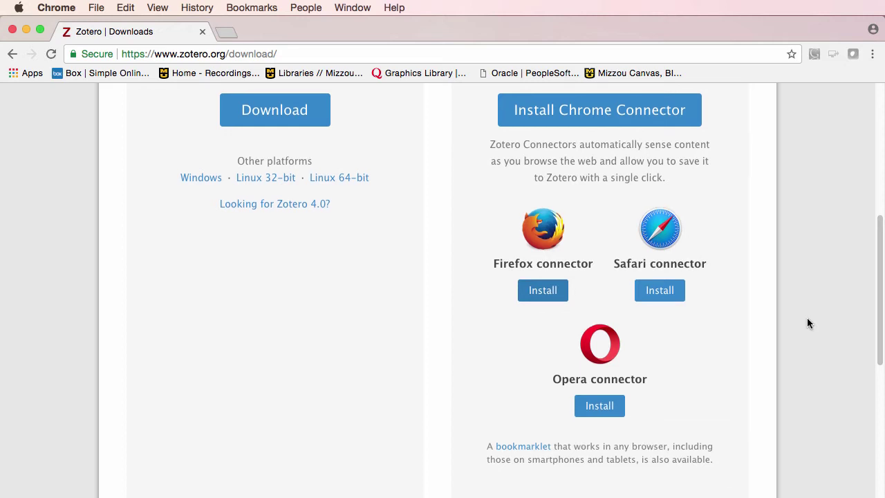
pyautogui.scroll(-1, 808, 319)
pyautogui.scroll(-8, 808, 323)
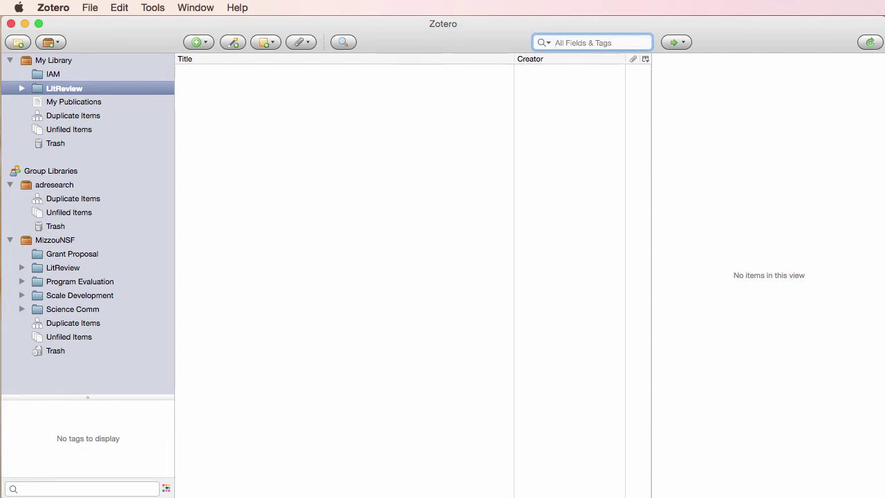
# - Open Zotero Preferences from the Zotero menu and view the Sync pane
pyautogui.click(56, 8)
pyautogui.click(70, 46)
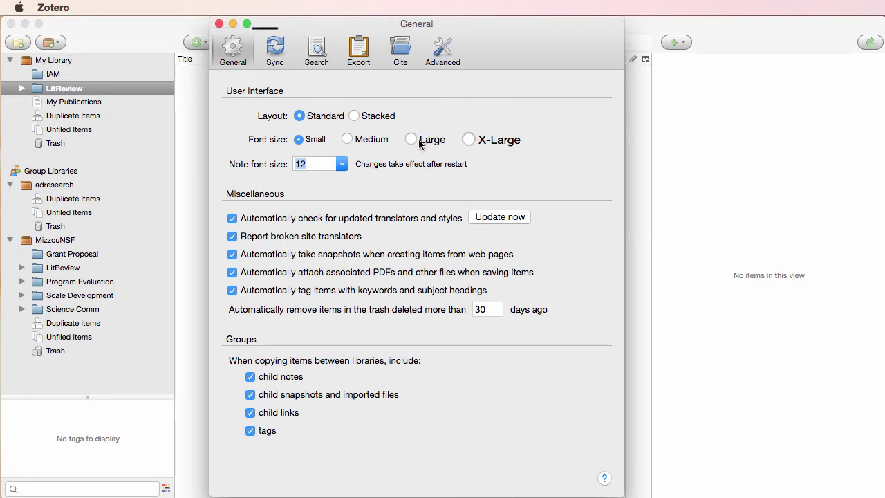
pyautogui.click(274, 57)
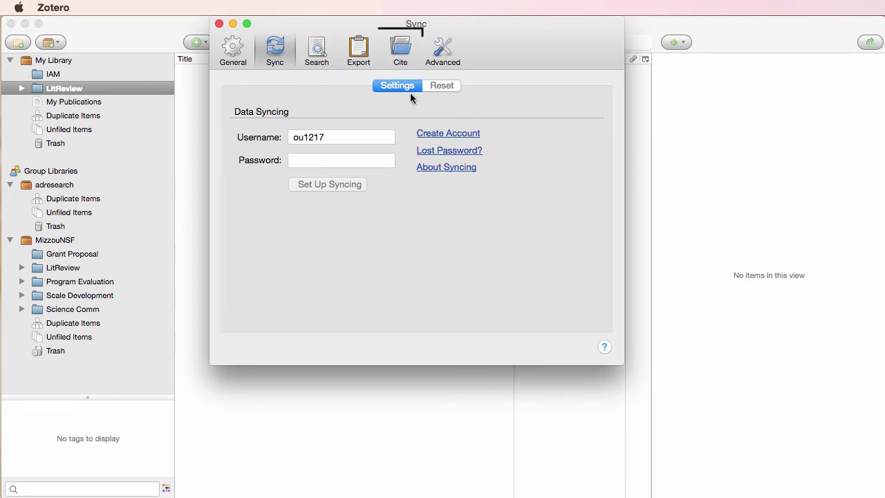
# - Show the Cite pane listing installed styles like APA, Chicago, IEEE and MLA
pyautogui.click(394, 50)
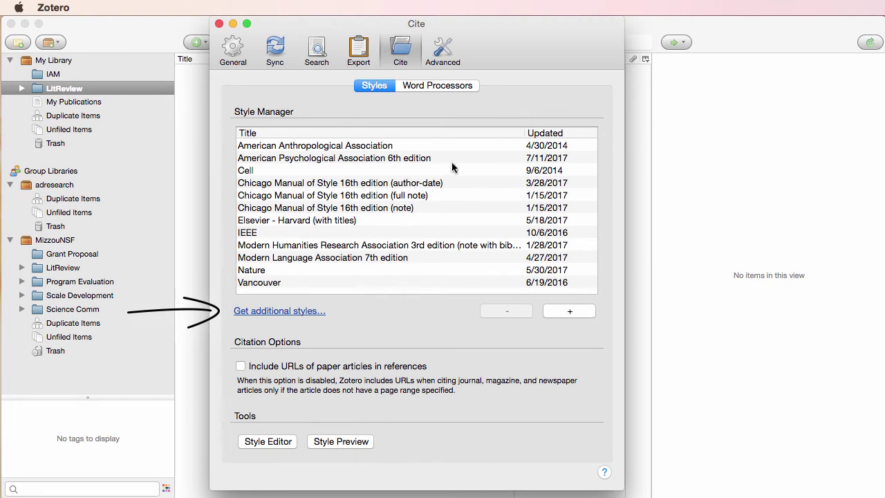
# - Search additional styles for 'American Sociological Association' and install it
pyautogui.click(286, 310)
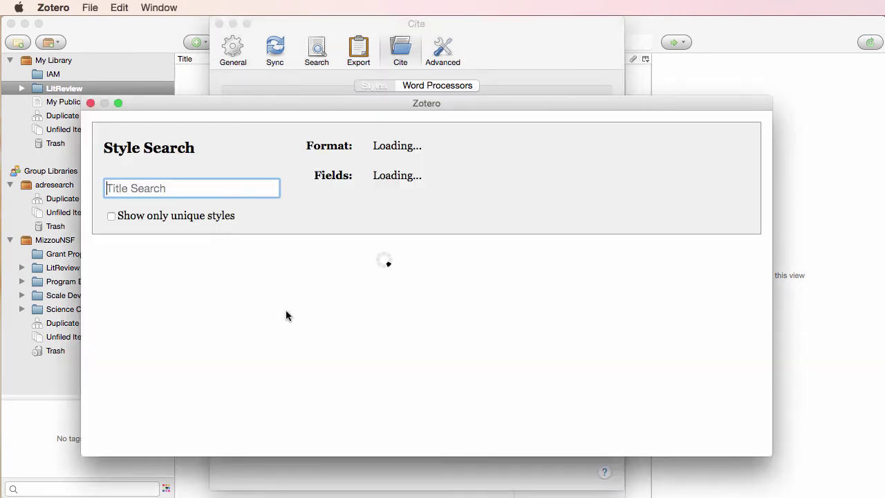
pyautogui.write('American Sociological Association')
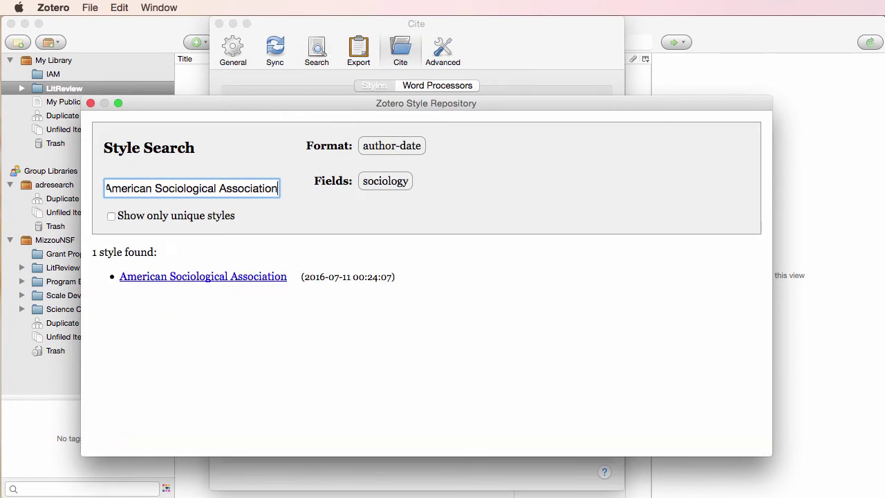
pyautogui.click(130, 280)
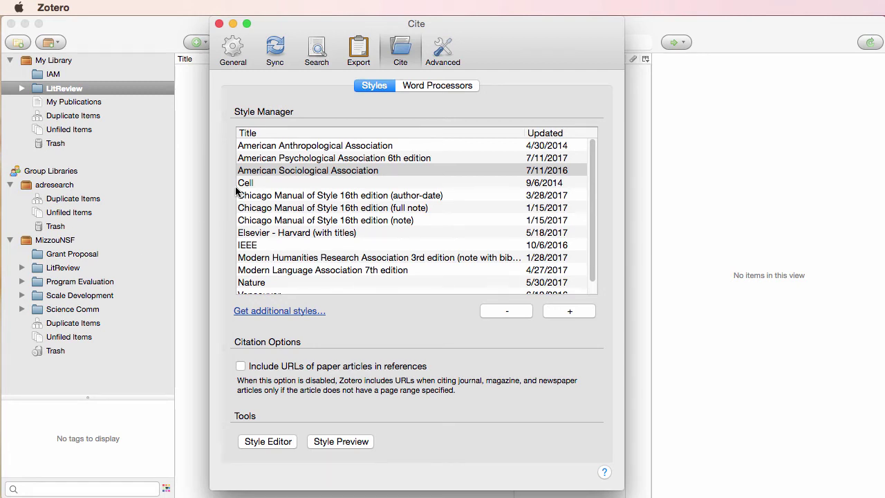
pyautogui.click(440, 86)
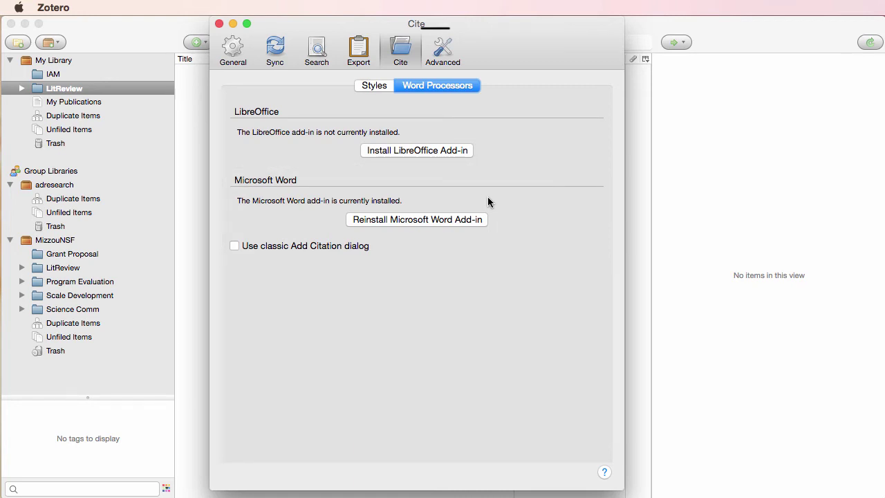
pyautogui.click(442, 47)
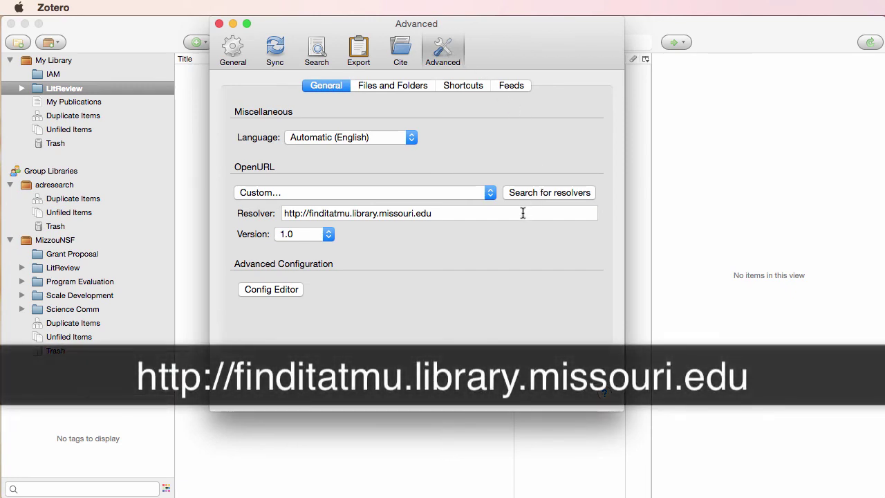
pyautogui.click(523, 213)
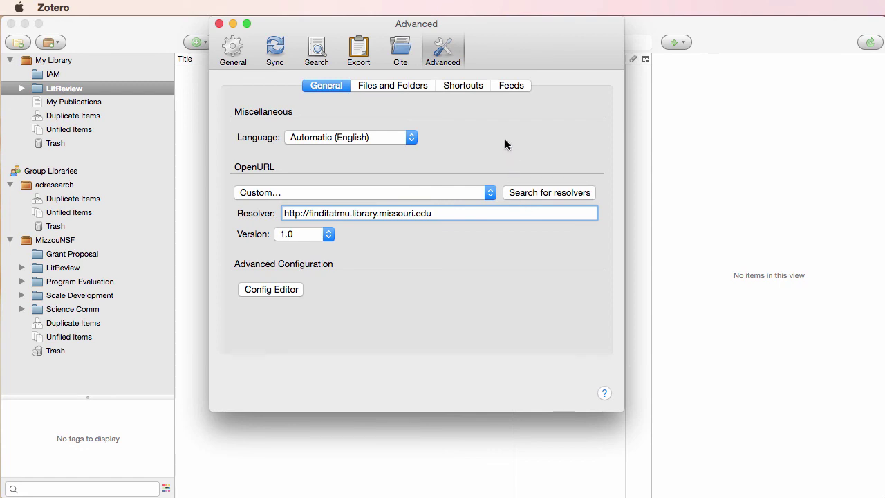
# - Show Feeds settings: newest first, hourly updates, read items removed after 3 days
pyautogui.click(507, 86)
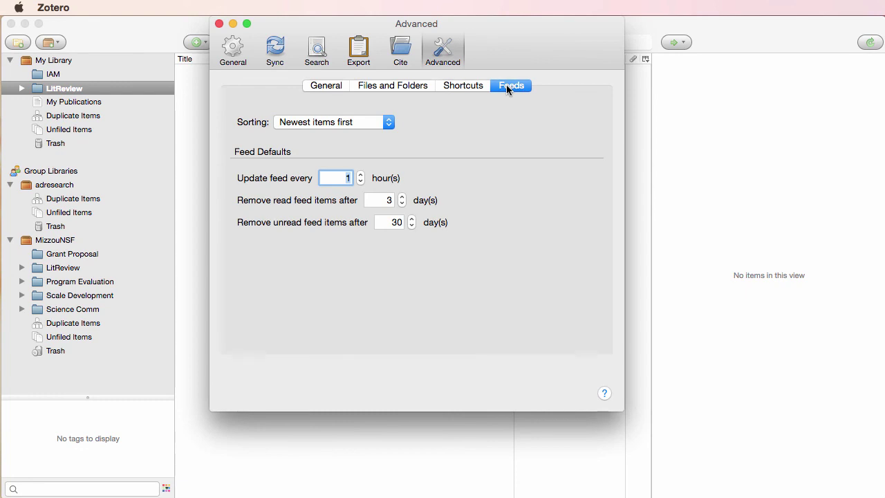